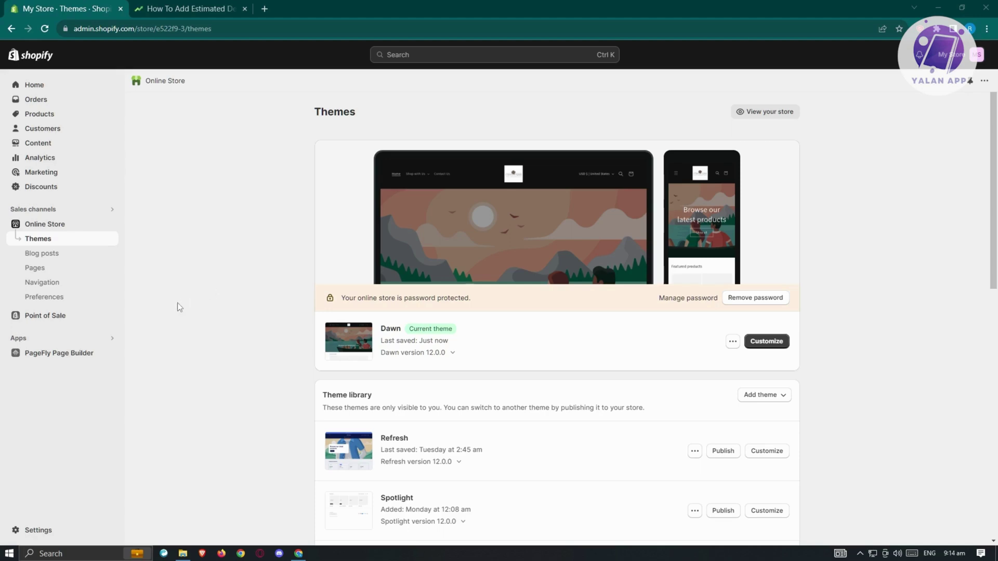
Search the Shopify App Store for 'estimated delivery' apps
click(18, 343)
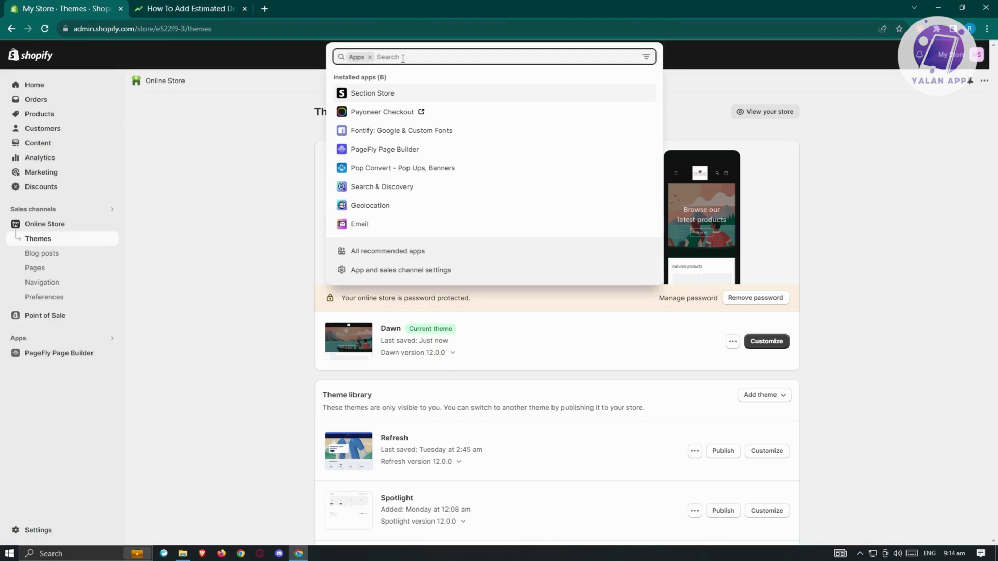
text(estimated delivery)
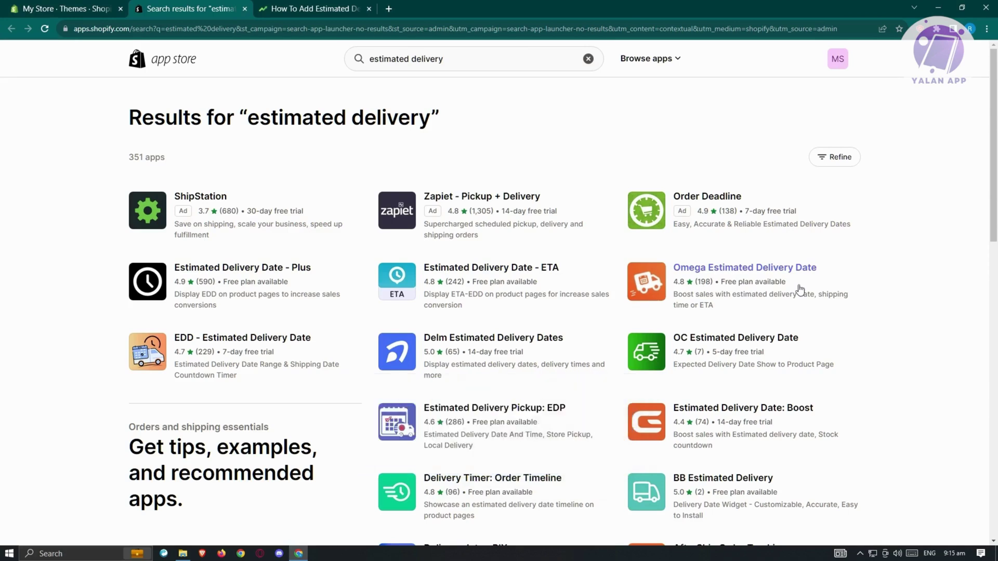
Close the App Store results tab and open the live Dawn theme in the theme editor
click(801, 289)
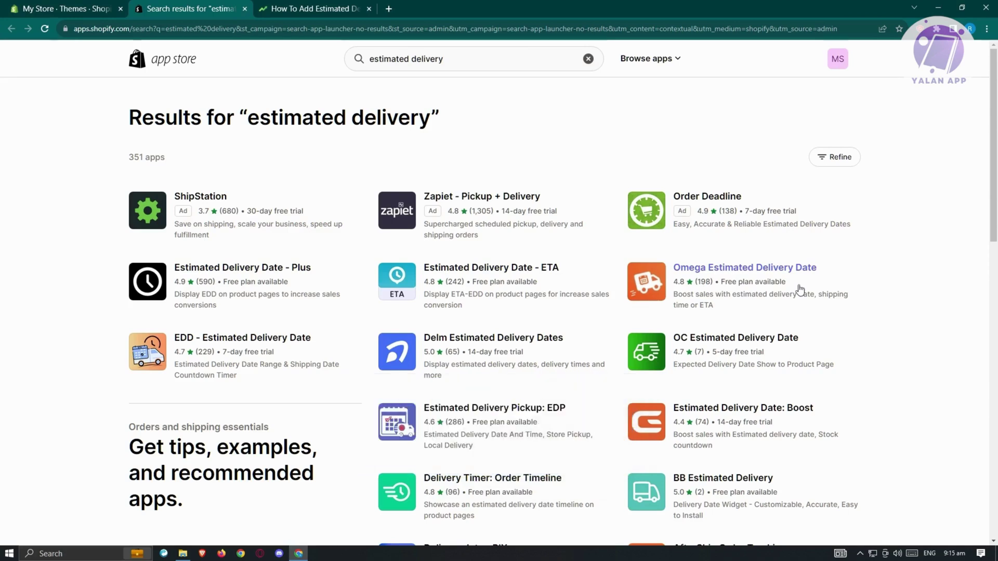
click(82, 9)
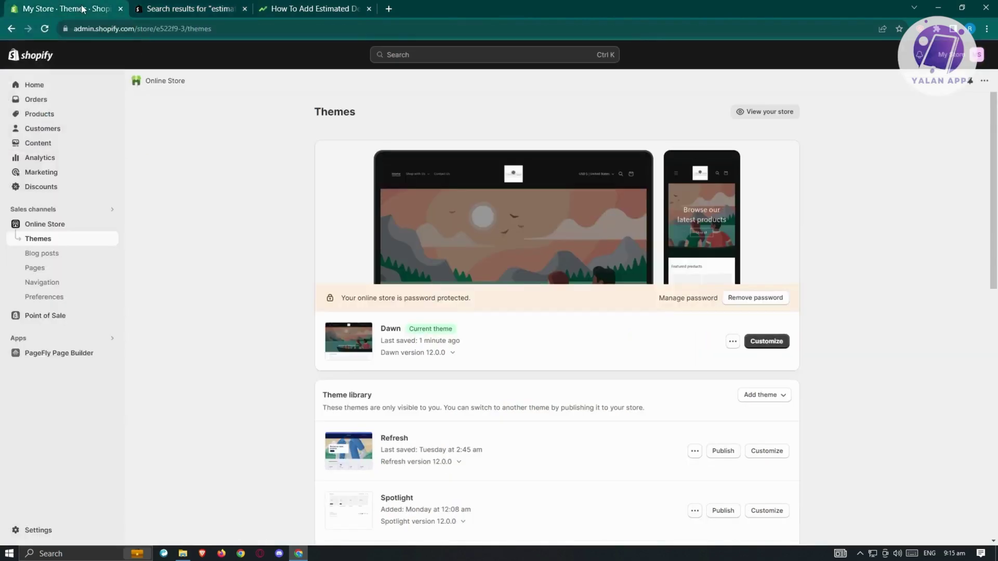
click(245, 9)
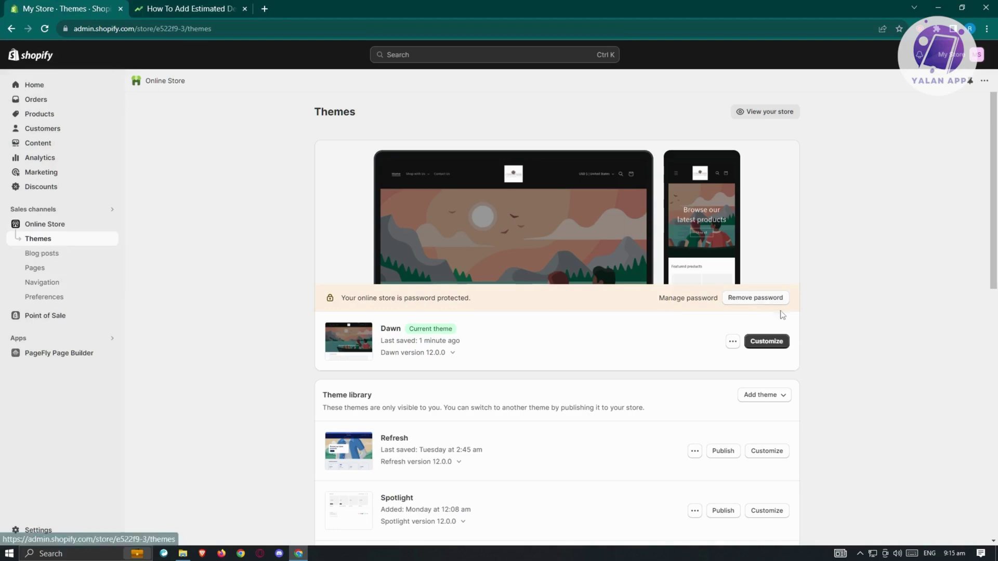
click(787, 344)
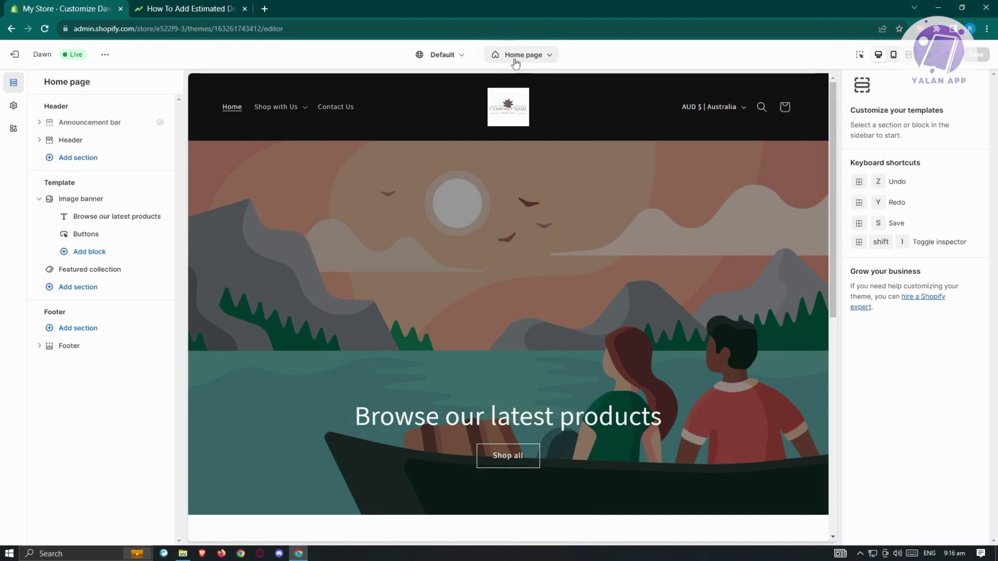
Switch to the Products > Default product template and toggle Product information's visibility off and on
click(541, 60)
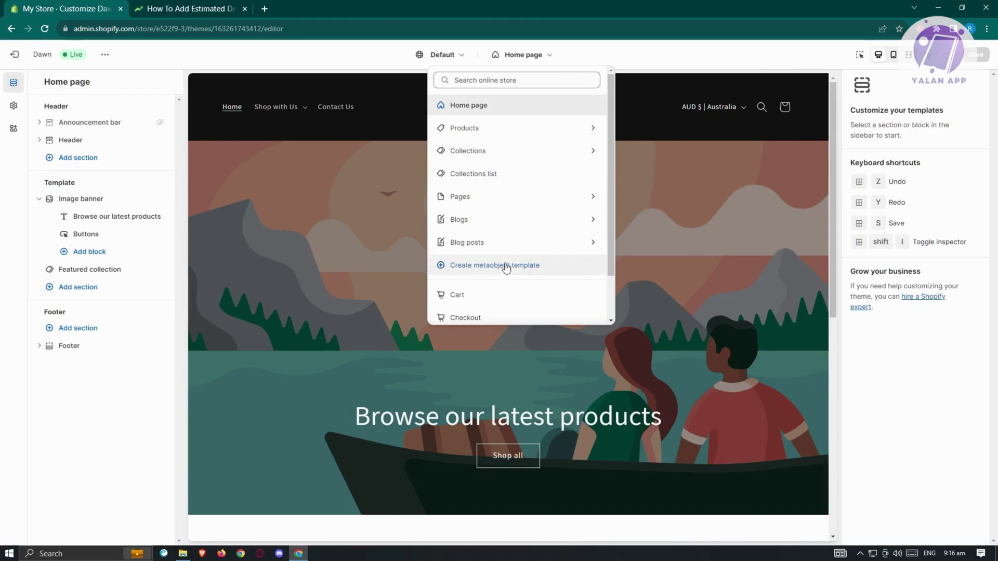
click(490, 136)
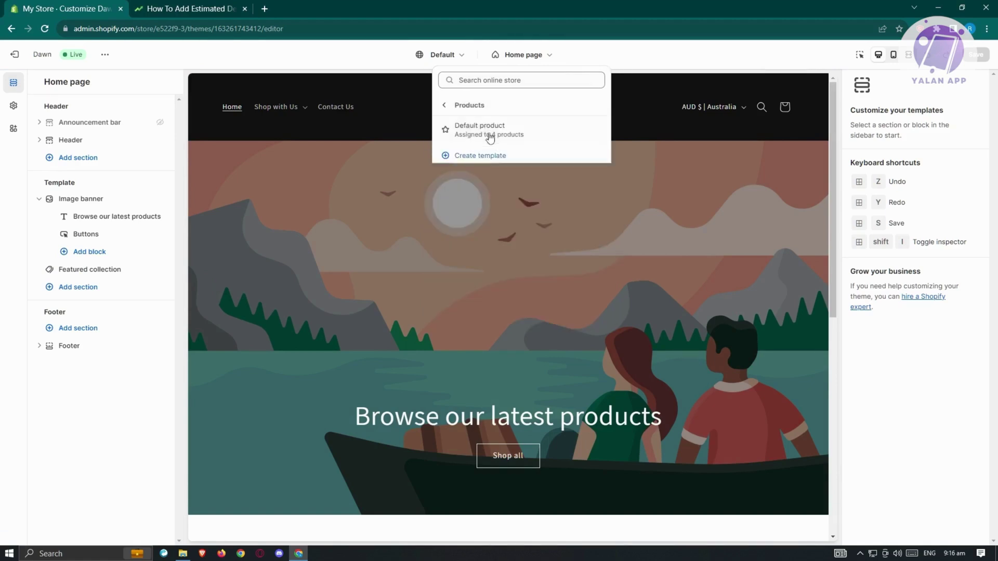
click(545, 139)
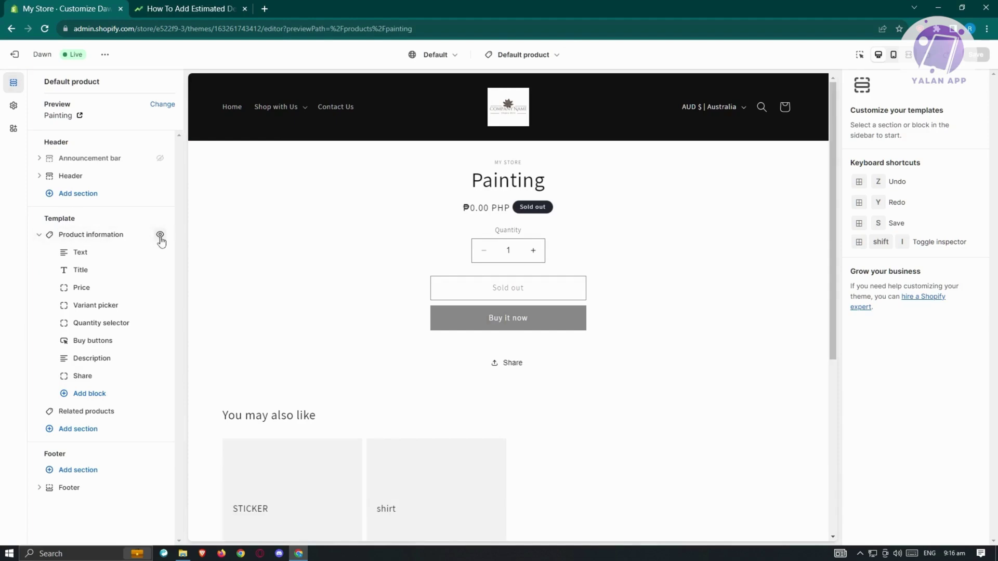
click(161, 236)
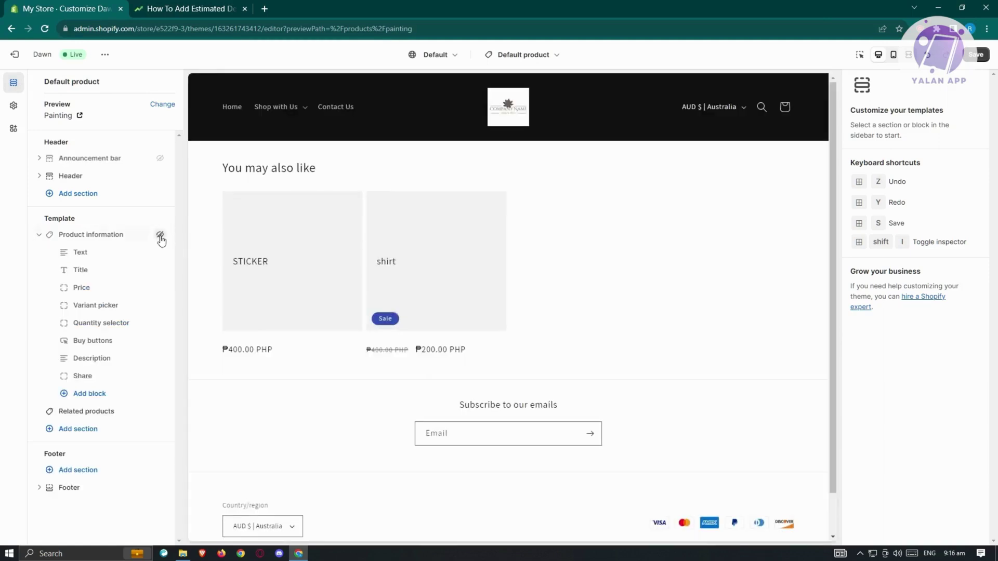
click(160, 235)
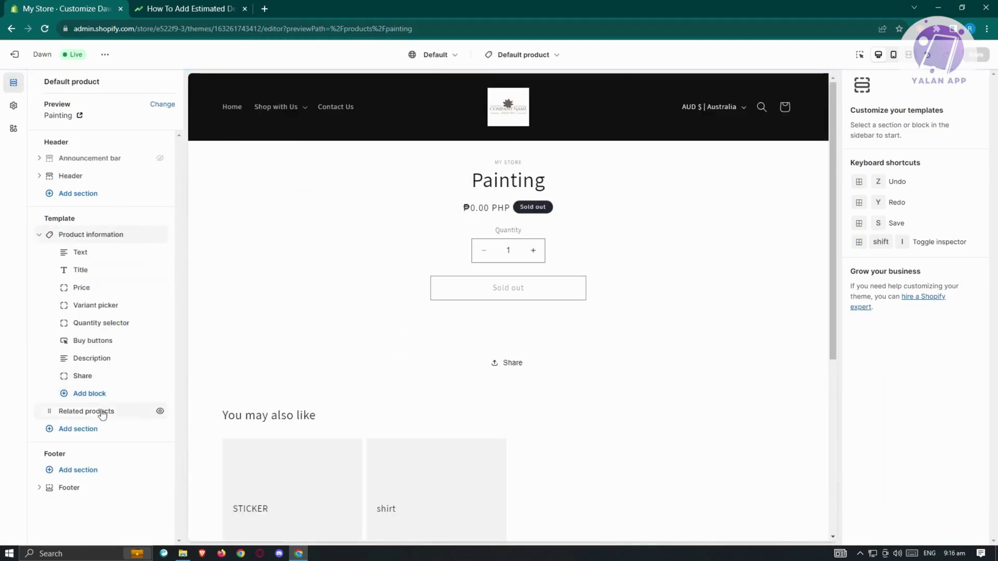
Add a Custom Liquid block under Product information, then switch to the ecomranks delivery-date article
click(67, 394)
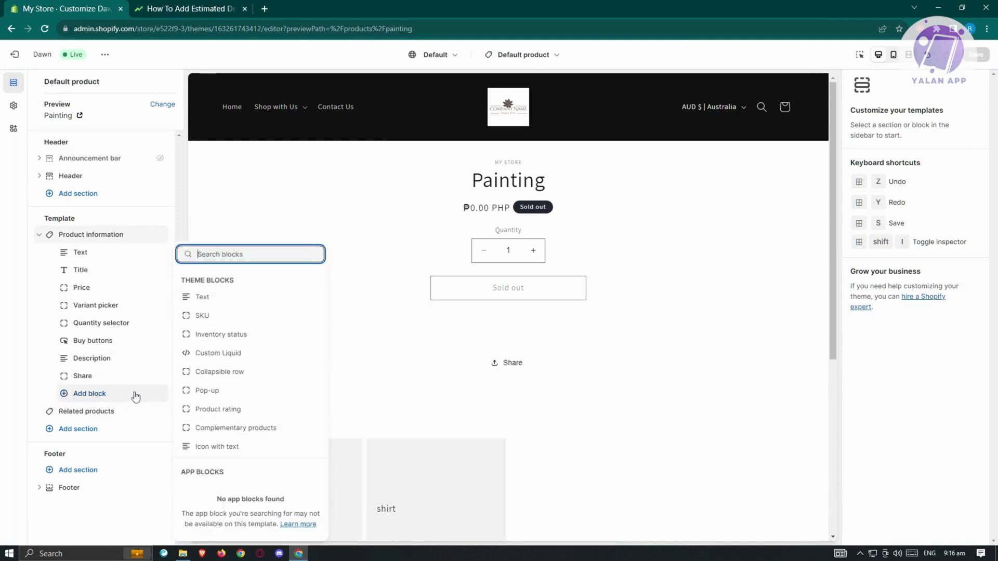
click(223, 353)
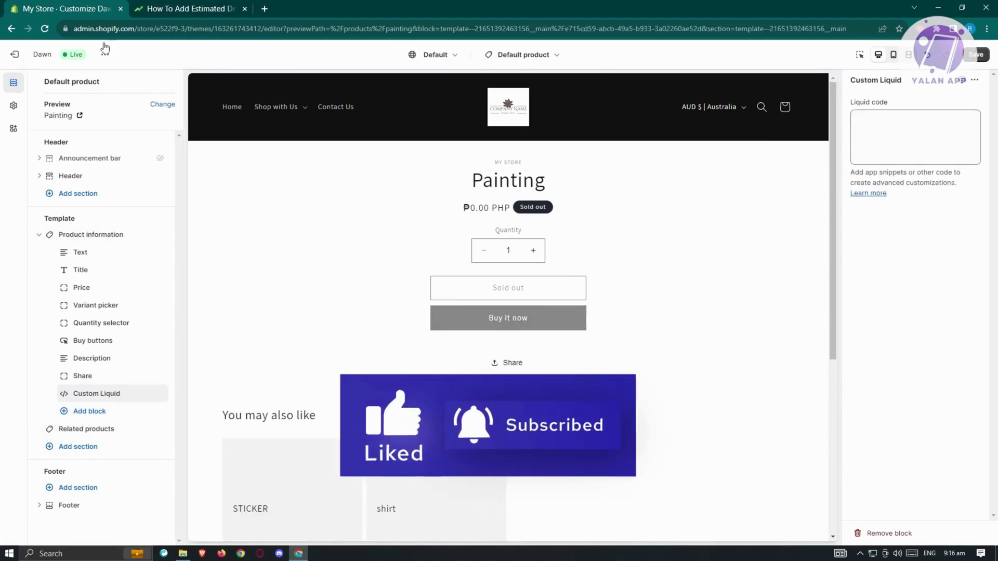
click(212, 5)
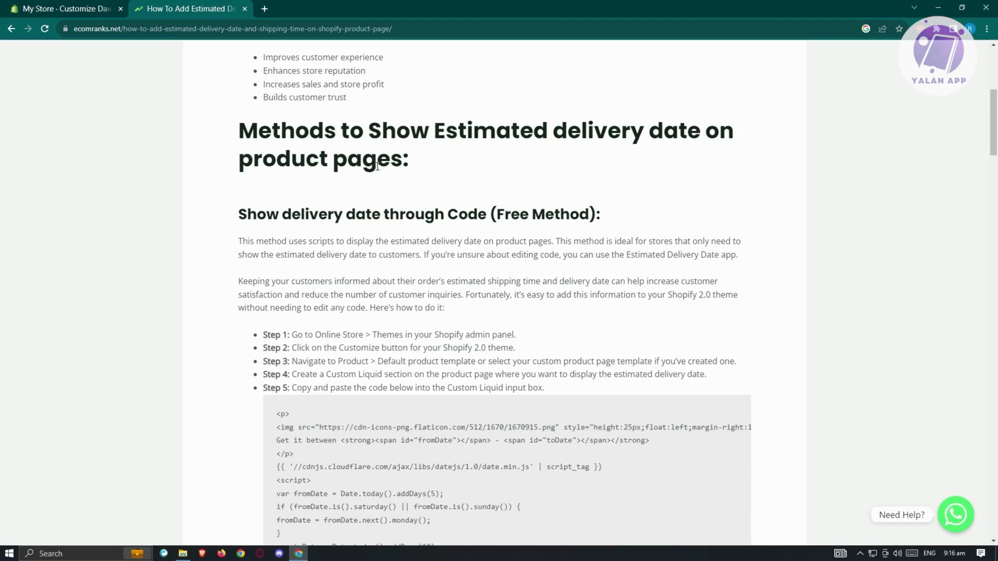
Review the article's code, highlighting the fromDate and toDate lines and the 10-day maximum
scroll(485, 285, down, 3)
scroll(516, 316, down, 3)
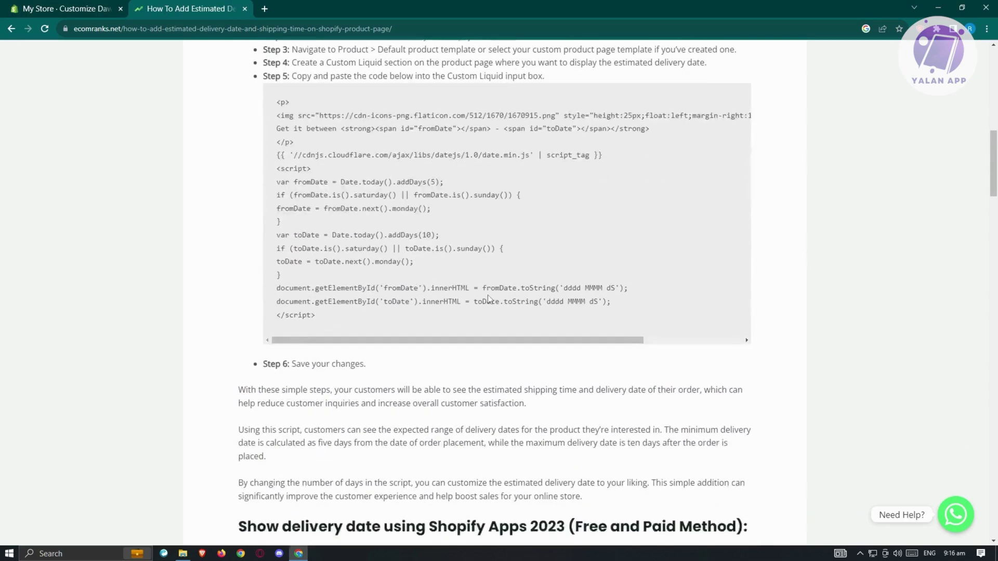
scroll(518, 319, up, 1)
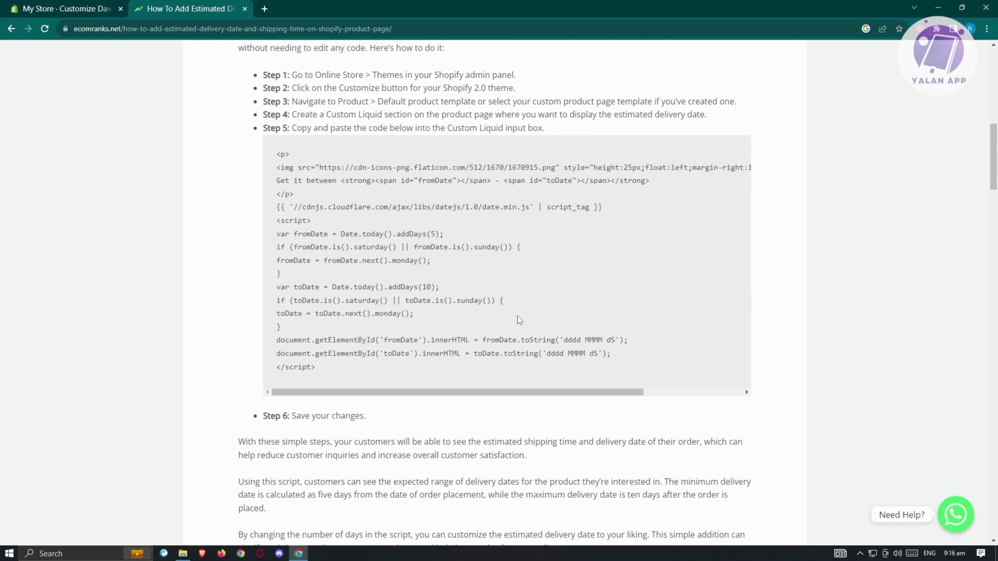
drag(517, 315, 281, 155)
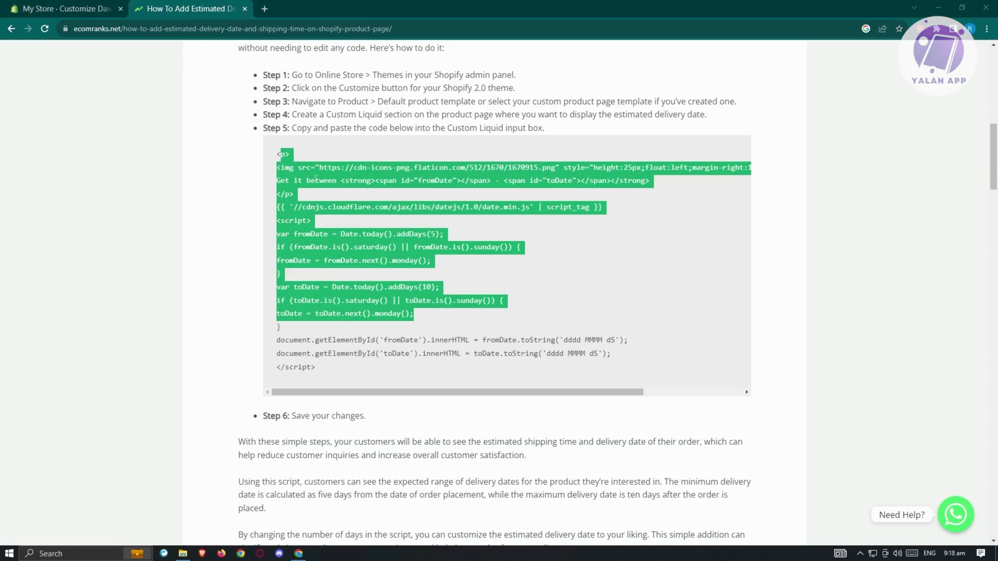
click(406, 213)
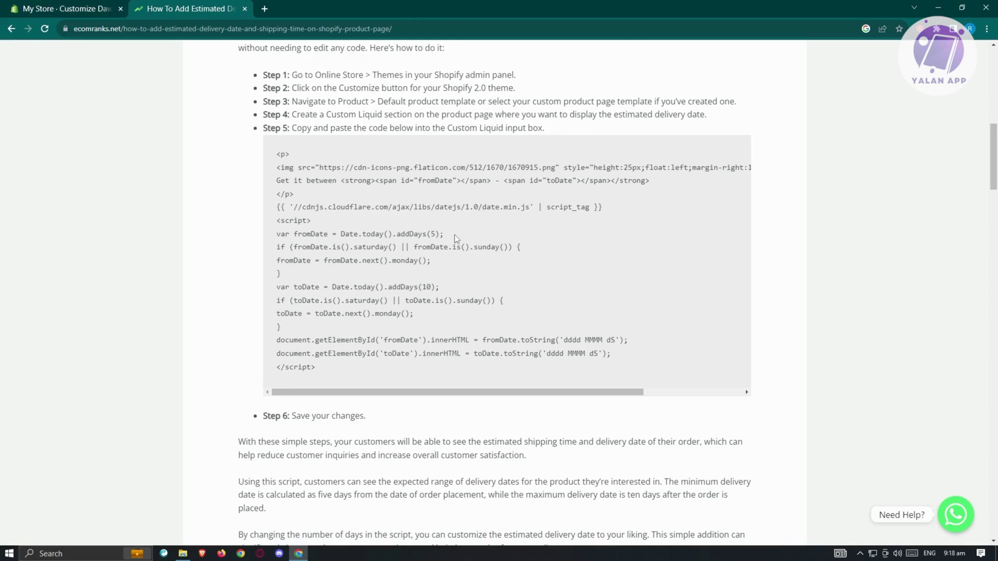
drag(296, 234, 328, 234)
click(454, 275)
drag(458, 289, 274, 292)
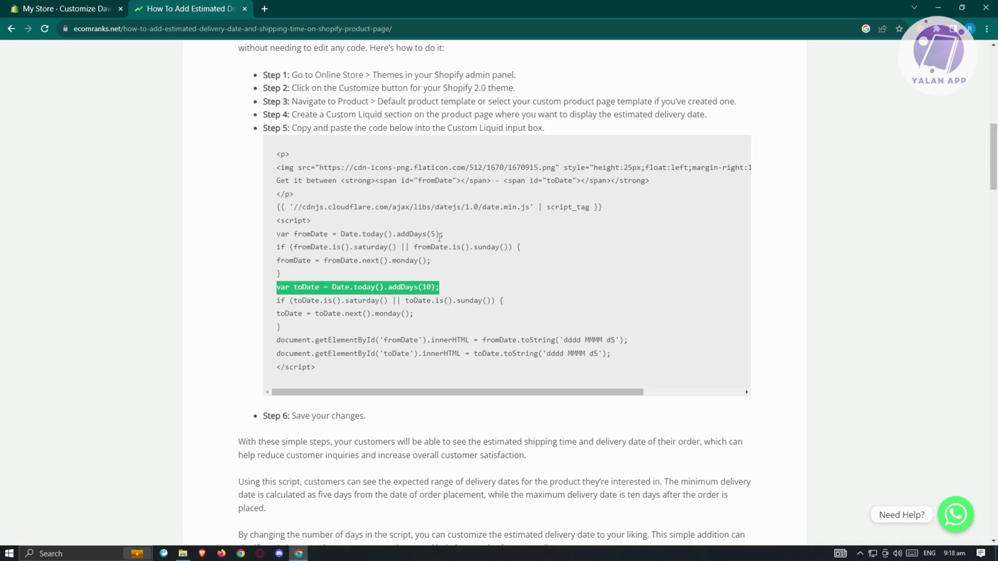
click(434, 231)
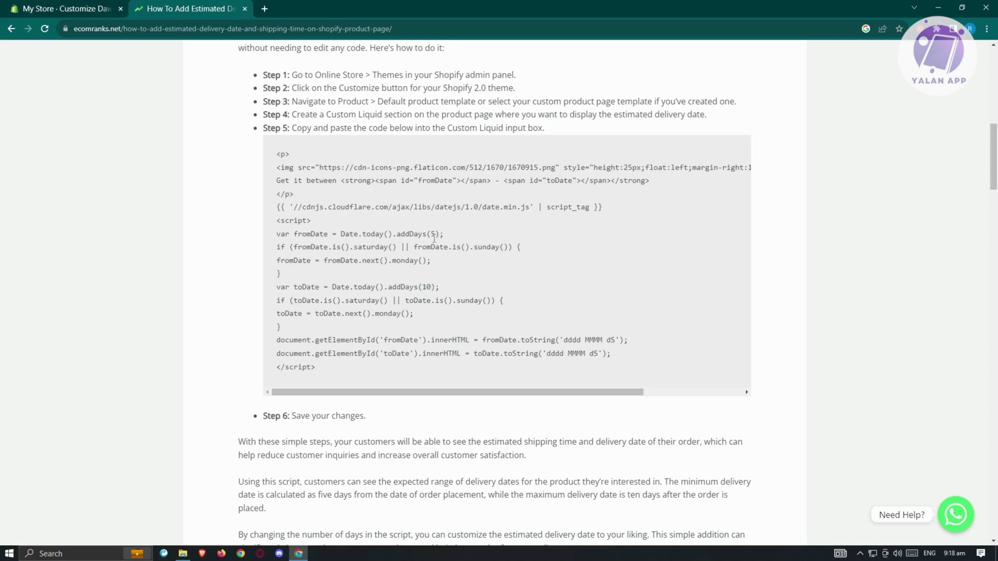
drag(422, 287, 432, 286)
Copy the entire code snippet from <p> to </script> and return to the theme editor
drag(327, 369, 261, 159)
right_click(298, 168)
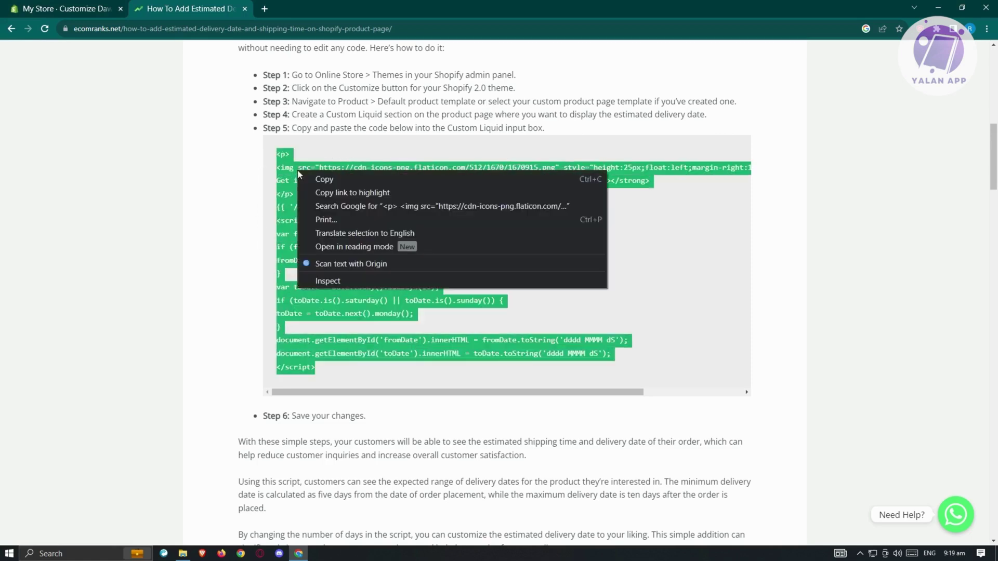
click(324, 179)
click(79, 7)
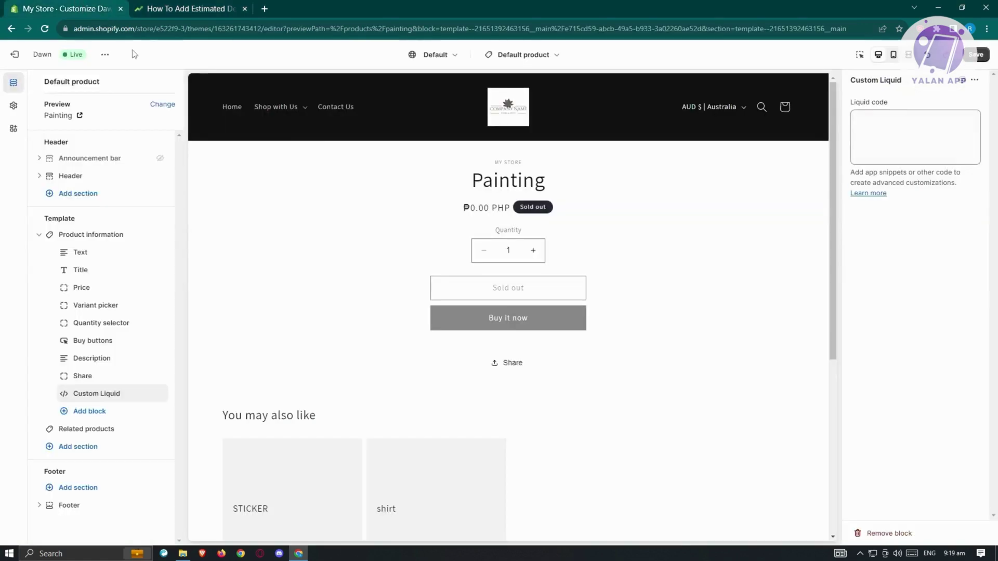
Paste the delivery-date script into the Custom Liquid 'Liquid code' field and refresh the preview
click(867, 125)
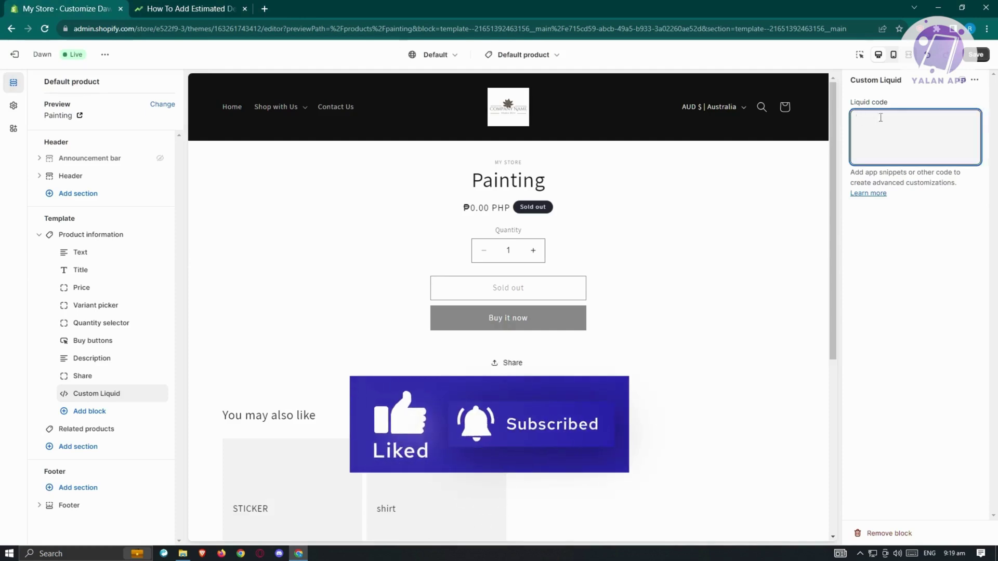
right_click(877, 118)
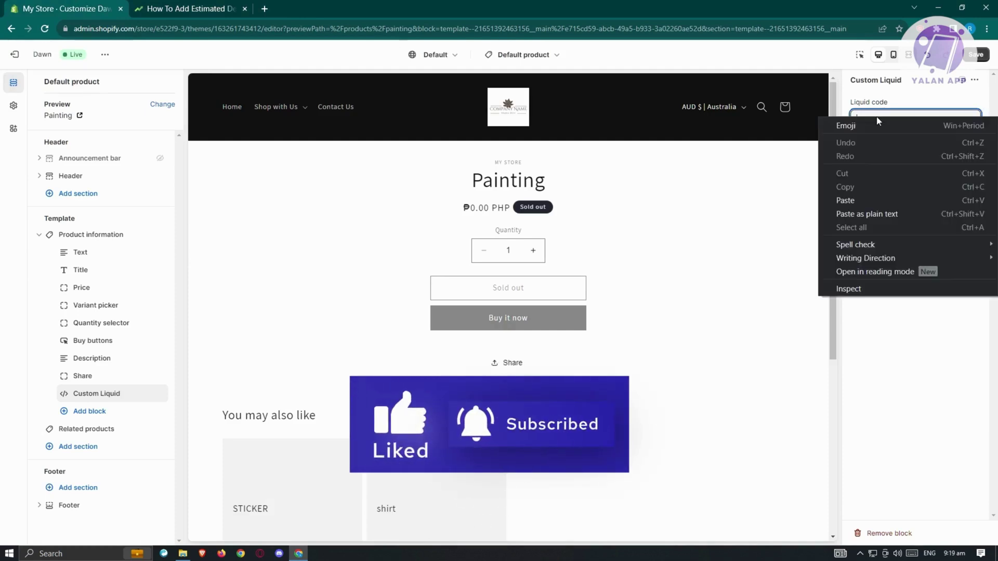
click(857, 200)
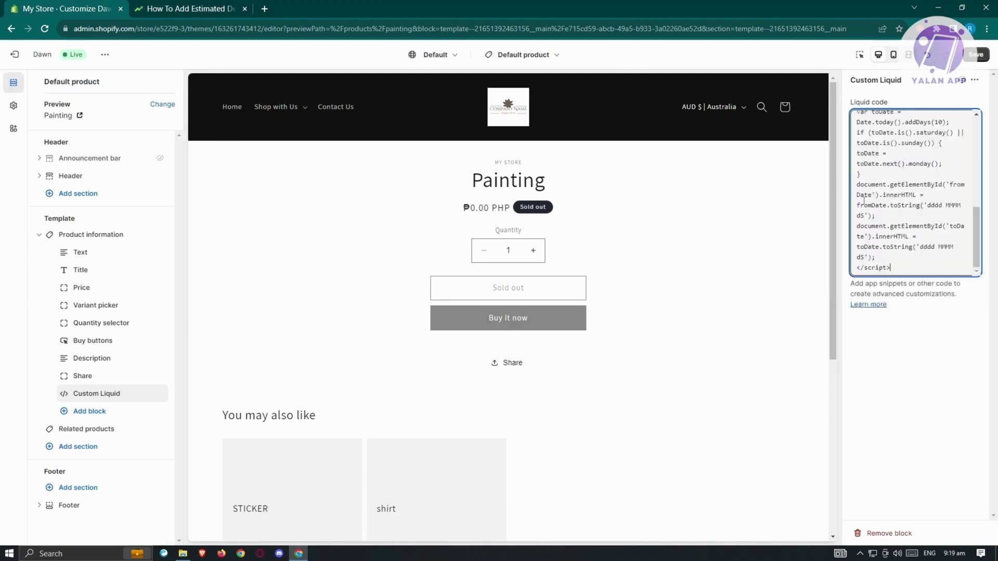
click(902, 397)
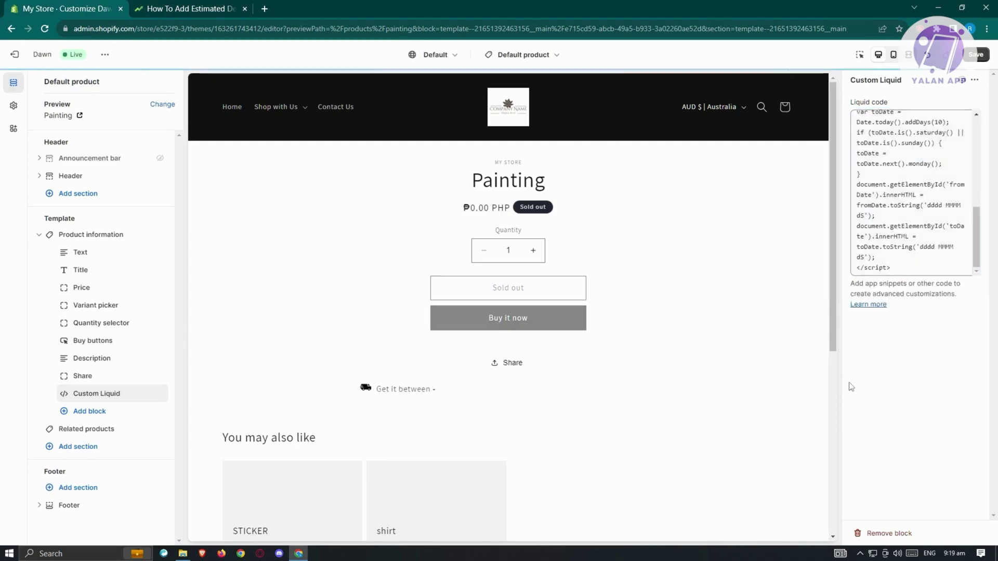
scroll(380, 374, down, 2)
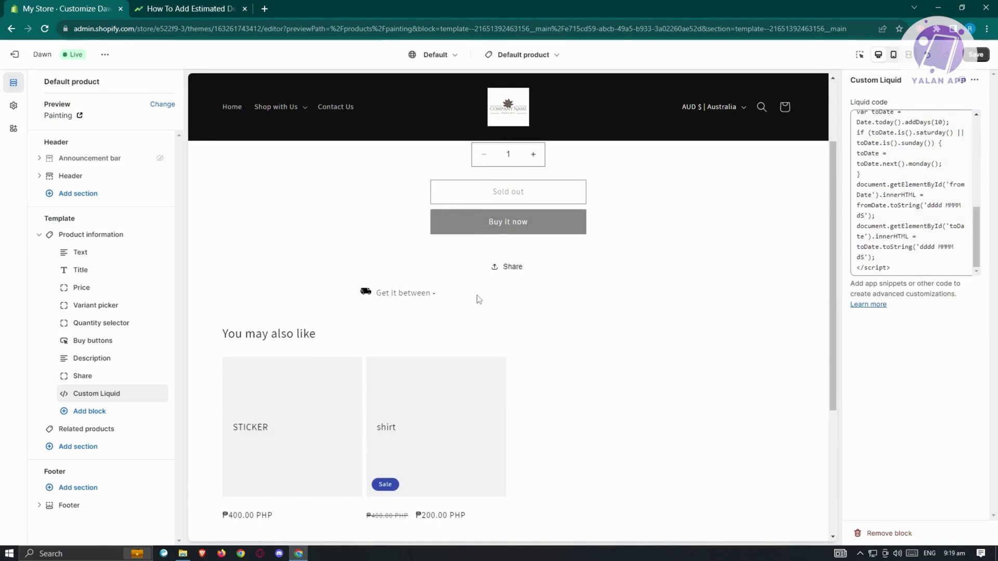
Save the theme and compare 'Tuesday November 28th - Monday December 4th' with today's date
click(981, 56)
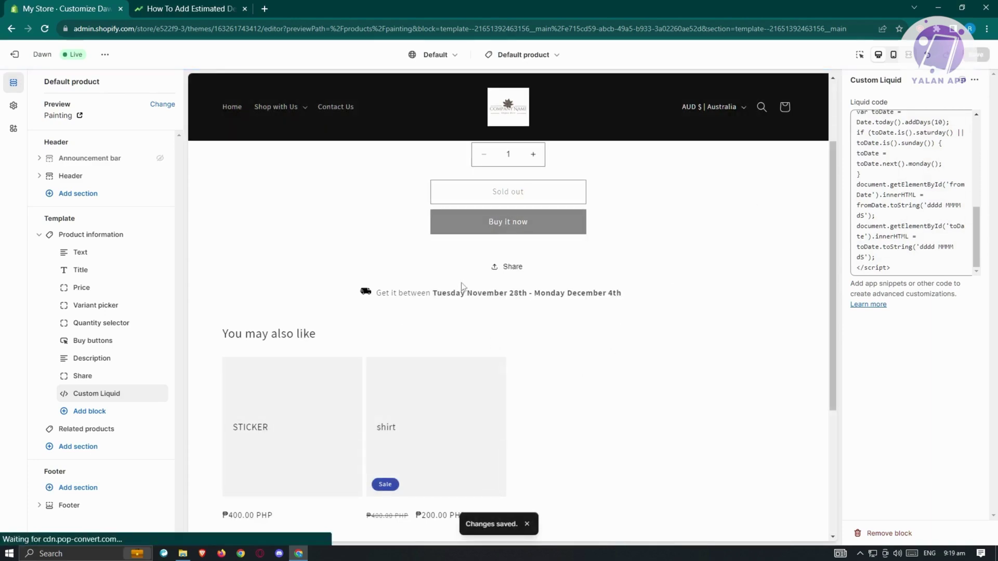
drag(437, 294, 527, 291)
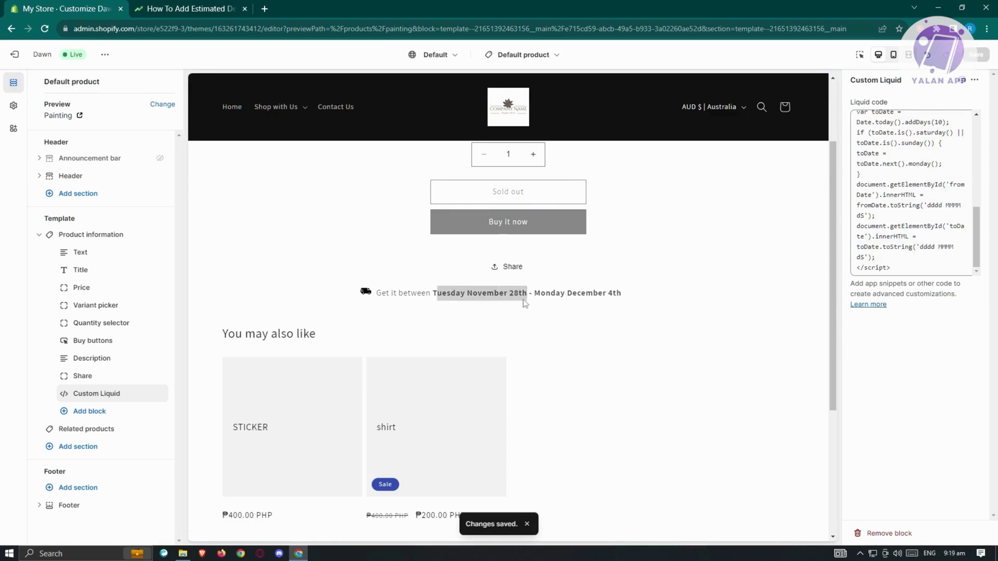
click(528, 291)
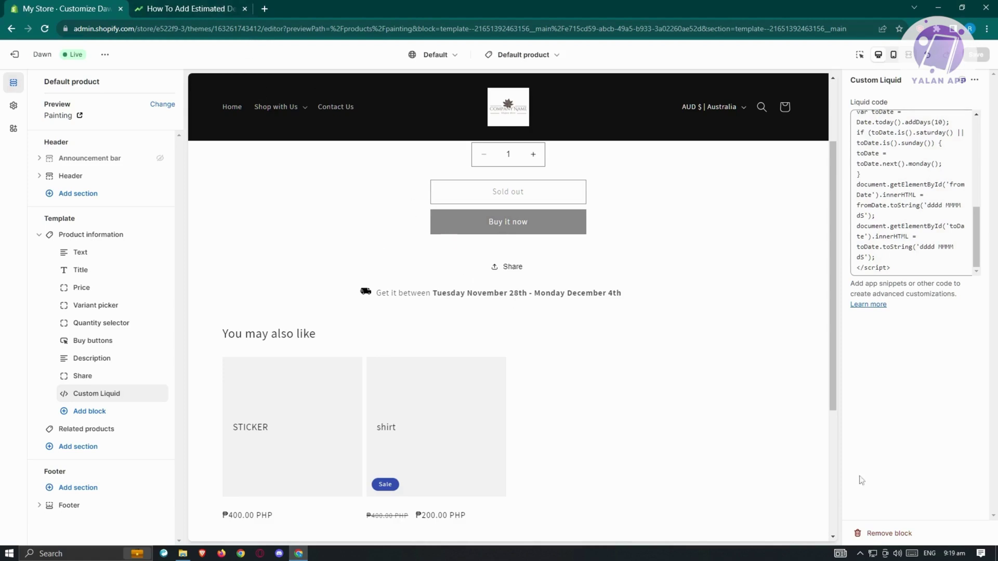
click(955, 553)
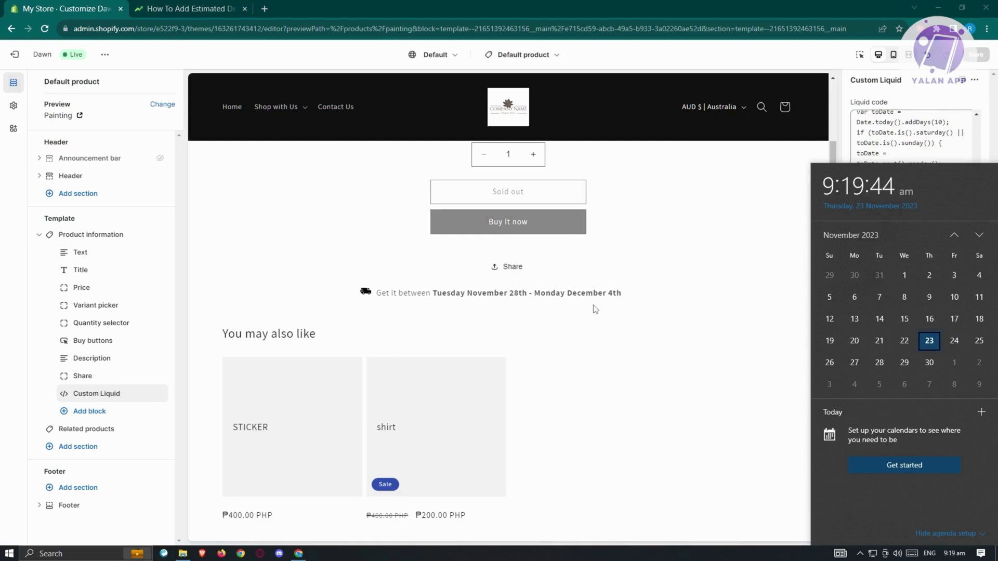
click(668, 296)
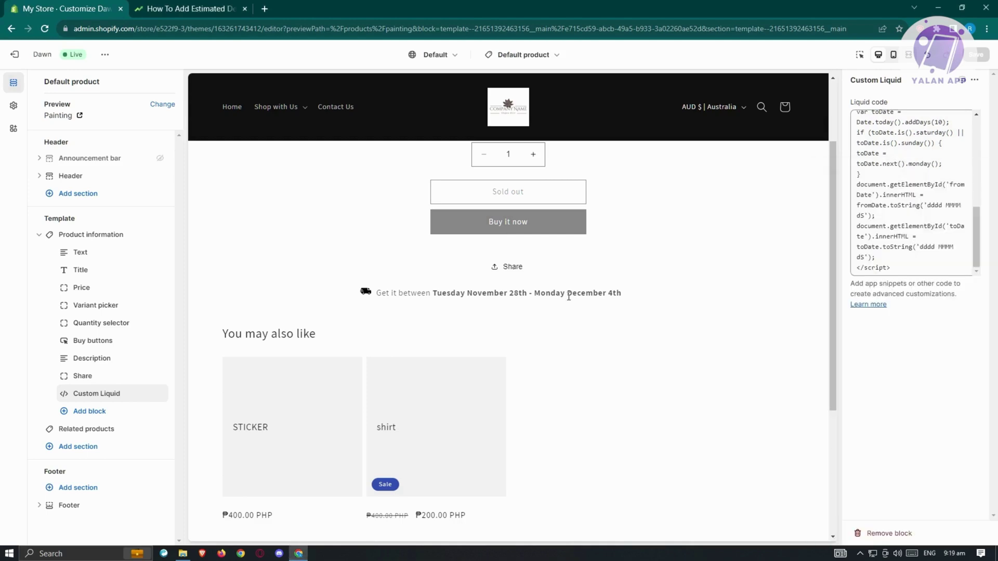
Drag the Custom Liquid block above Description, right after Buy buttons, and save
scroll(514, 317, up, 2)
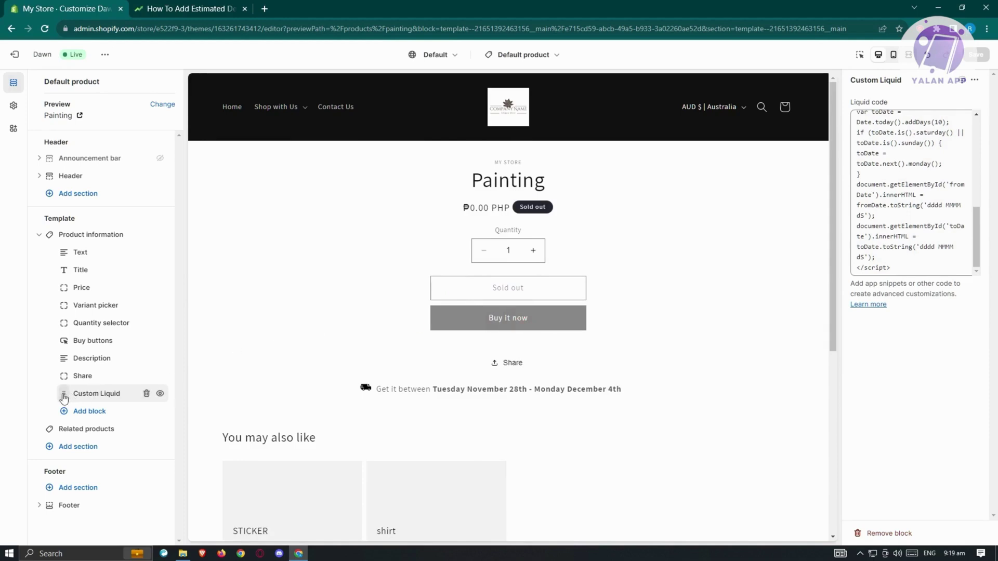
drag(63, 398, 61, 356)
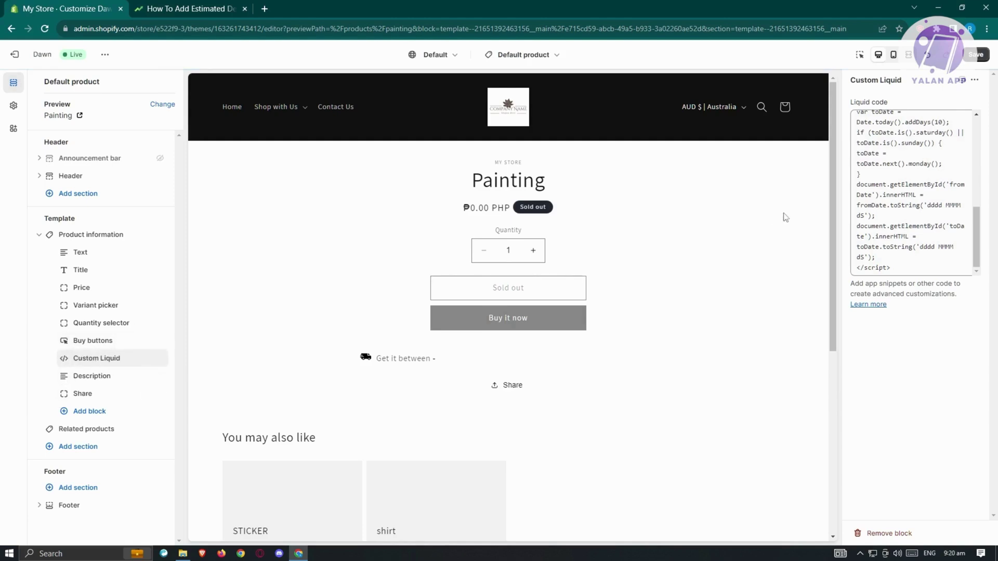
click(975, 54)
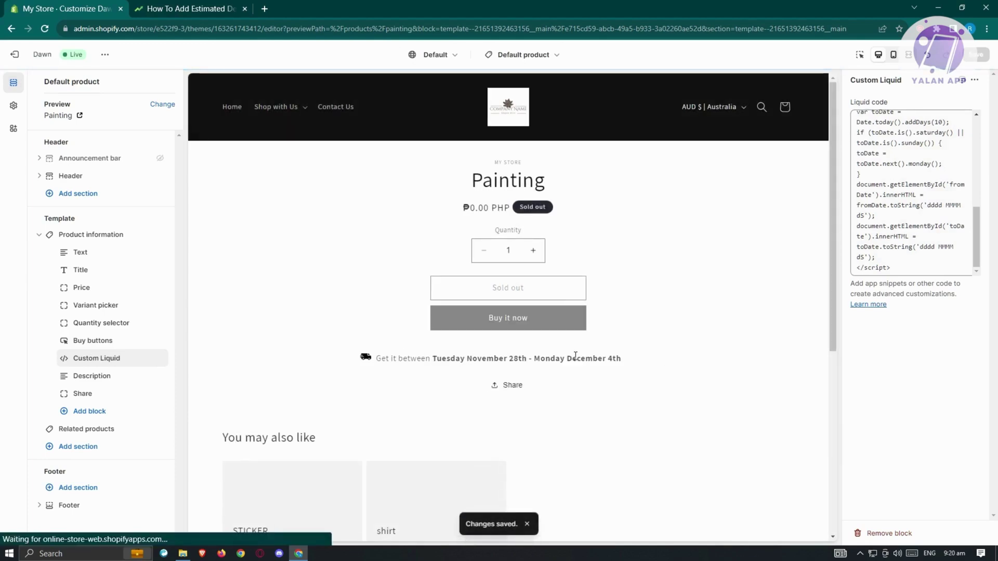
drag(377, 360, 640, 362)
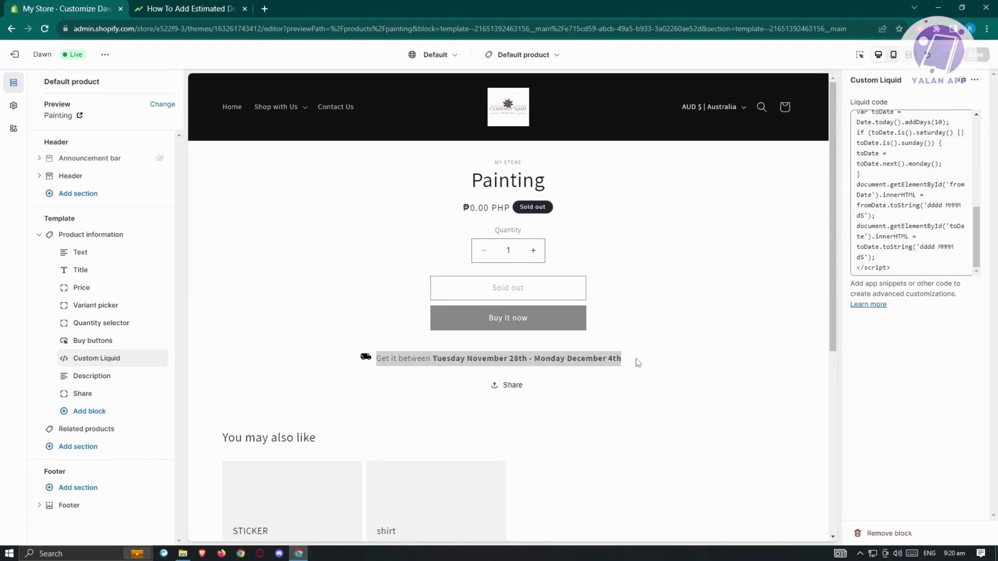